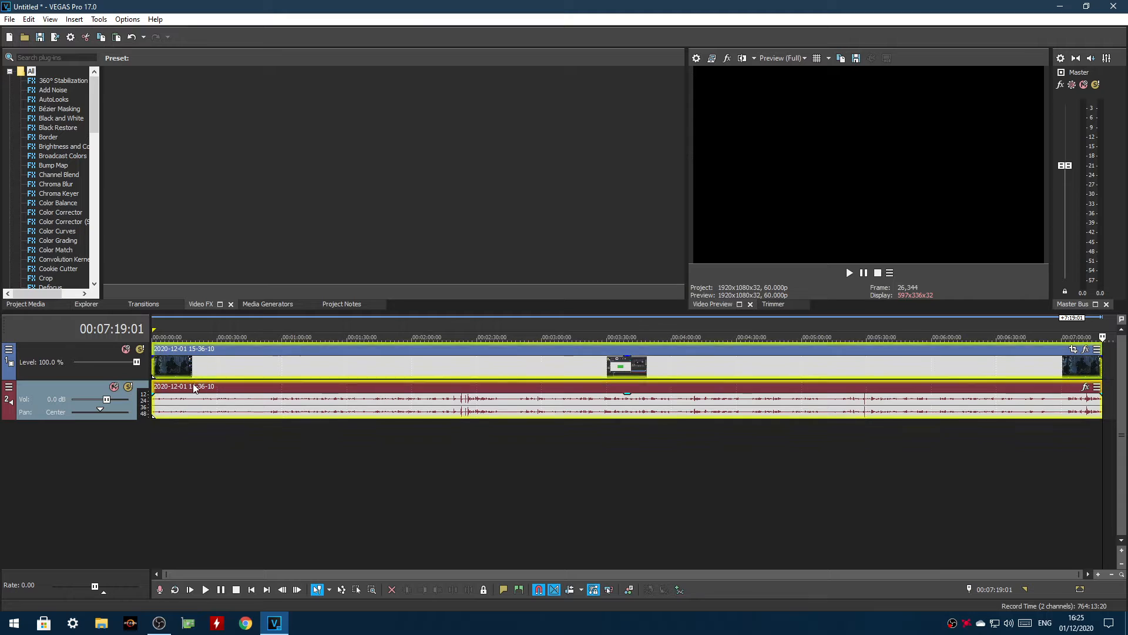
pyautogui.click(170, 371)
pyautogui.click(179, 411)
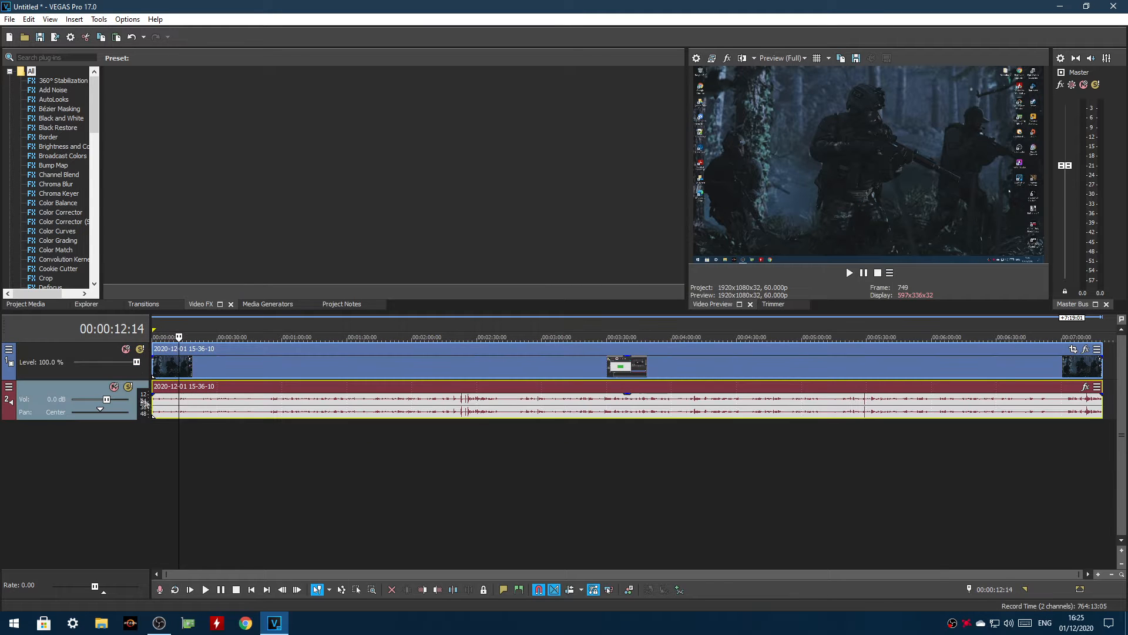
pyautogui.click(115, 388)
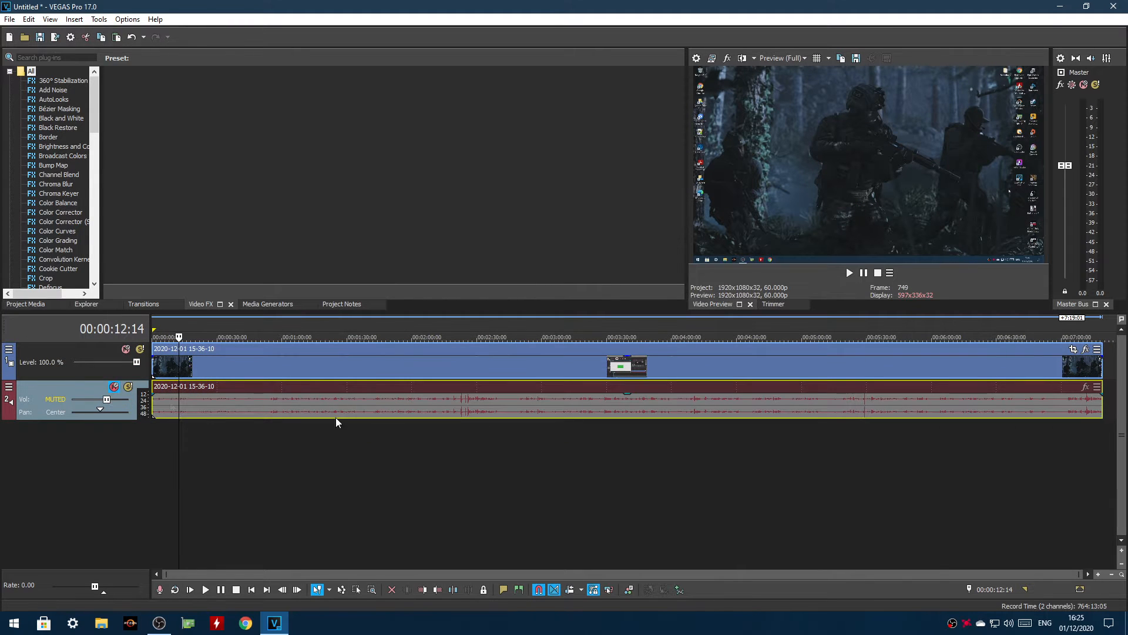
pyautogui.click(205, 407)
# Insert an empty video track above the screen recording
pyautogui.click(159, 467)
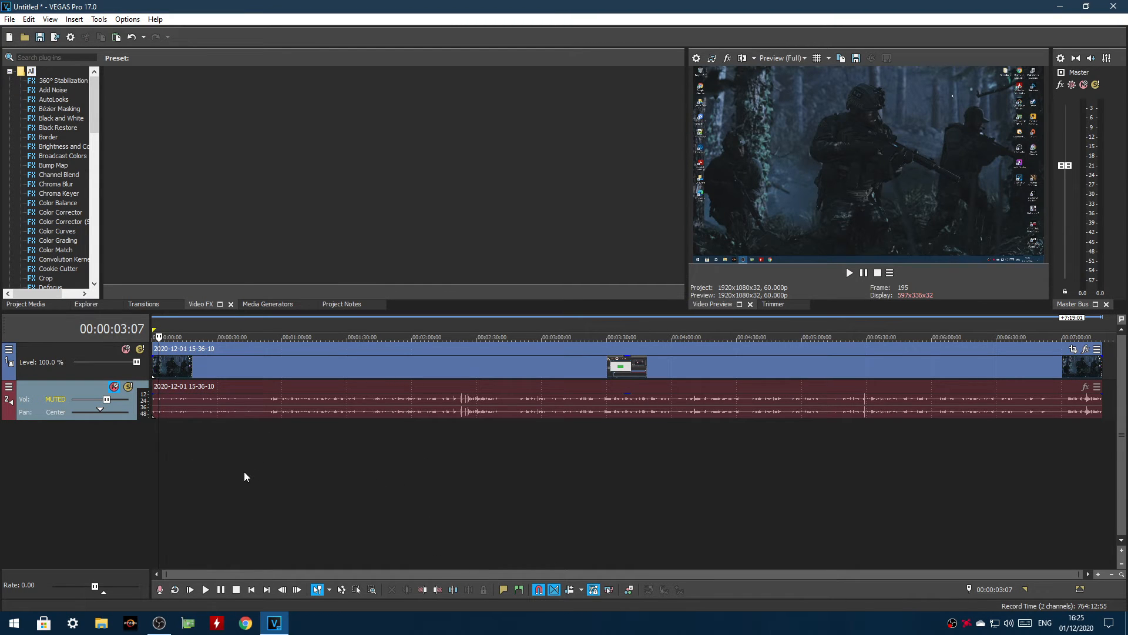
pyautogui.rightClick(228, 461)
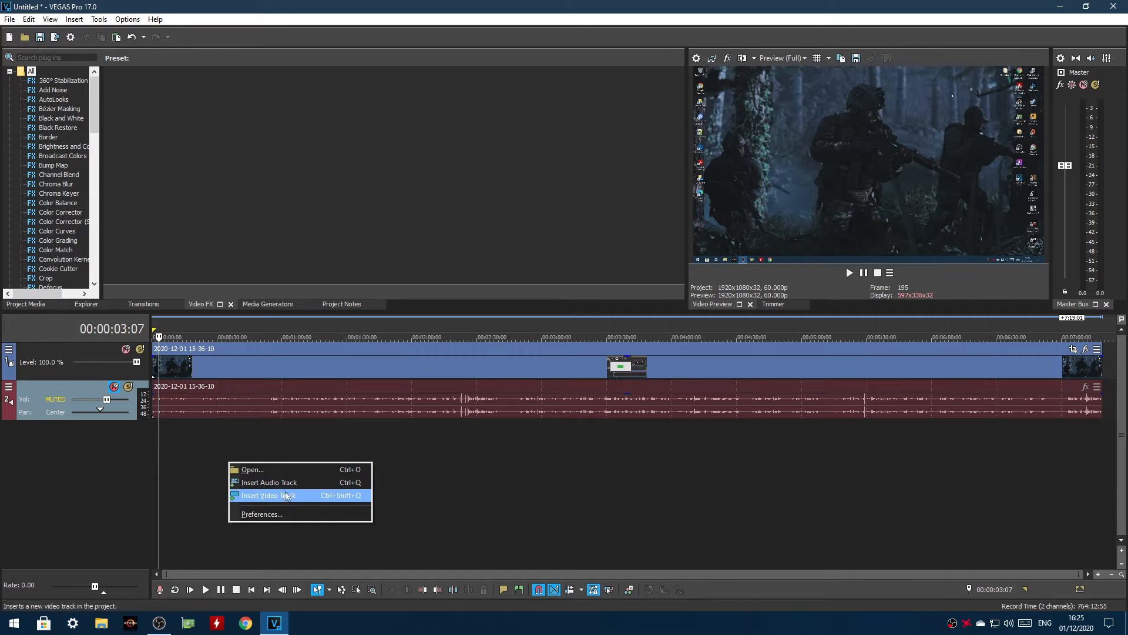
pyautogui.click(310, 498)
# Add SUBSCRIBE 1.mp4 from the ANIMATIONS folder to the new video track at 00:00:08:03
pyautogui.click(169, 358)
pyautogui.click(23, 38)
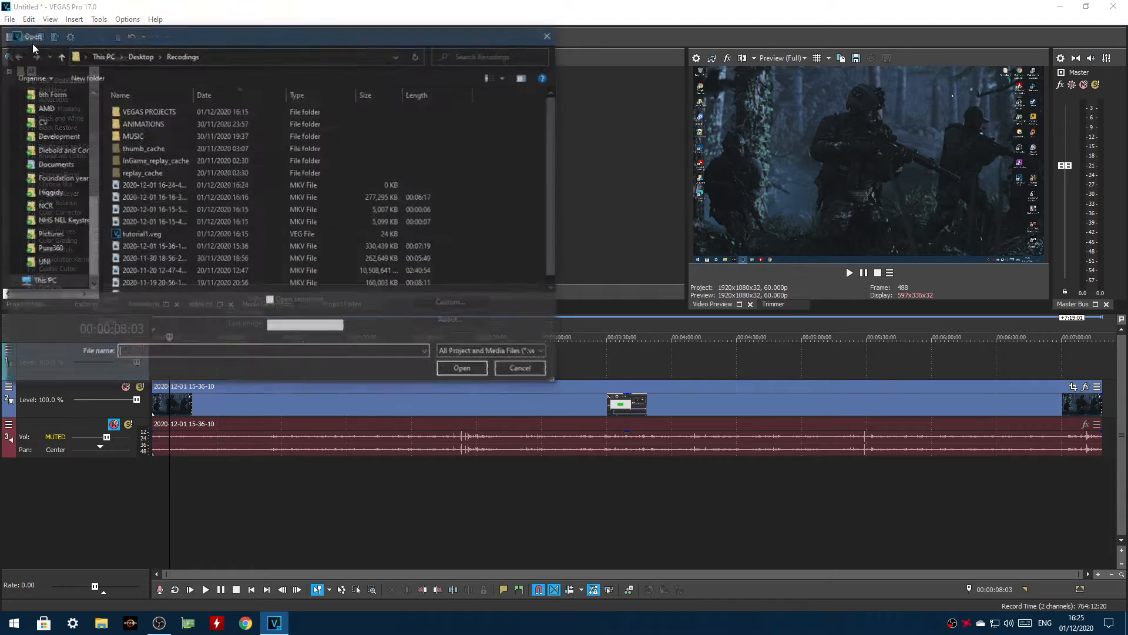
pyautogui.doubleClick(158, 124)
pyautogui.moveTo(524, 282)
pyautogui.mouseDown()
pyautogui.moveTo(441, 182)
pyautogui.moveTo(113, 96)
pyautogui.moveTo(308, 183)
pyautogui.moveTo(223, 103)
pyautogui.moveTo(114, 97)
pyautogui.moveTo(227, 176)
pyautogui.moveTo(431, 246)
pyautogui.mouseUp()
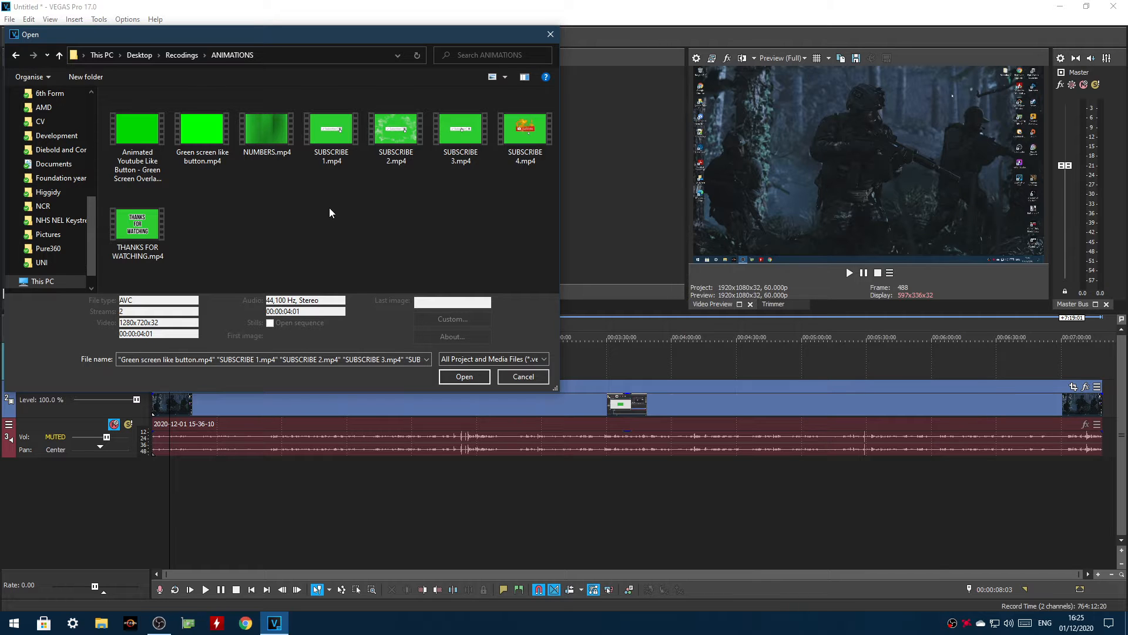
pyautogui.doubleClick(348, 135)
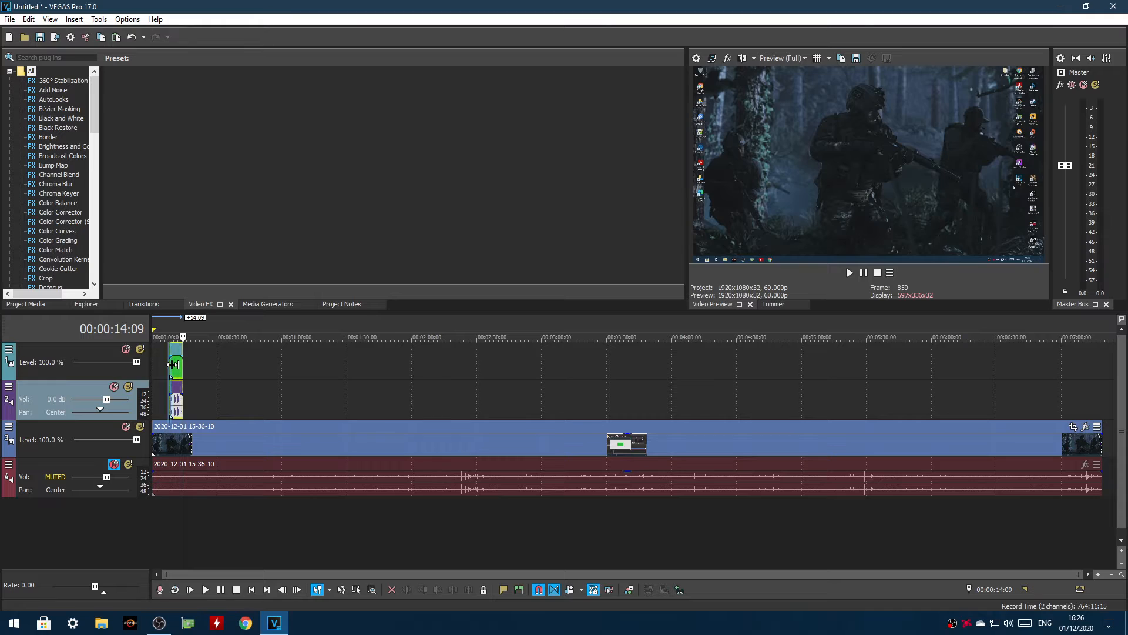
# Preview the subscribe animation, set its audio track's volume to -30 dB and play it again to check the level
pyautogui.click(170, 364)
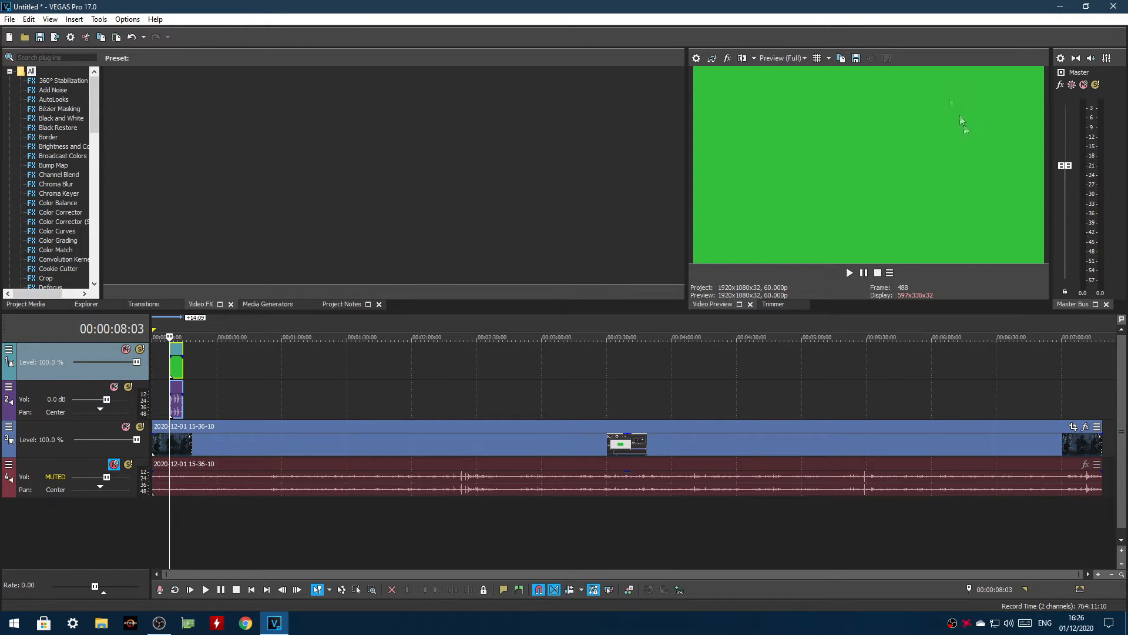
pyautogui.click(205, 588)
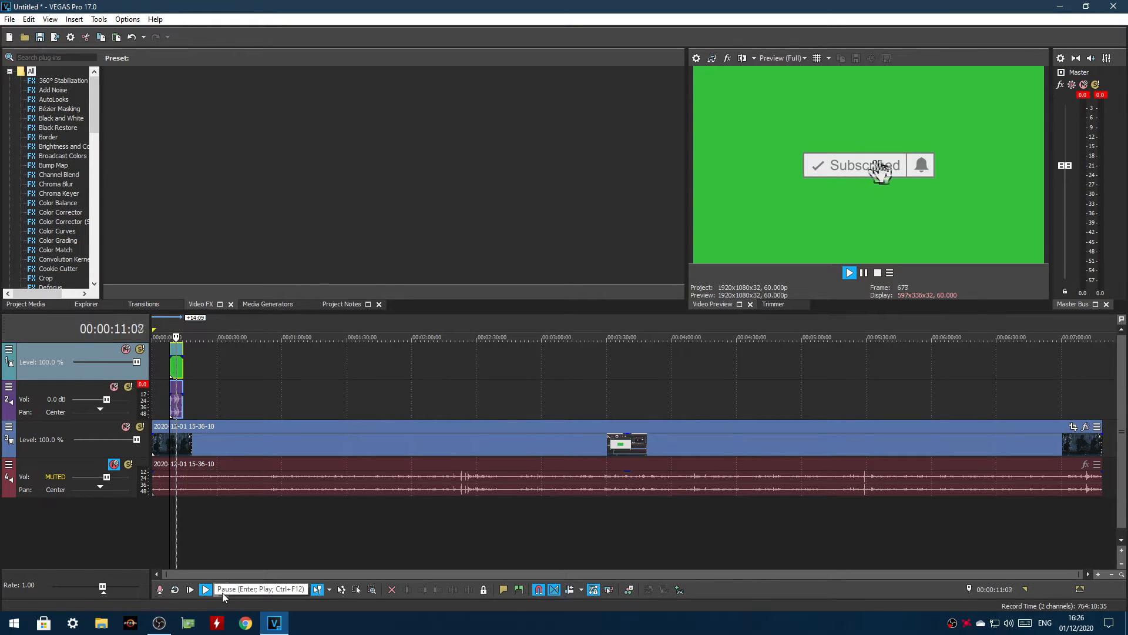
pyautogui.click(222, 591)
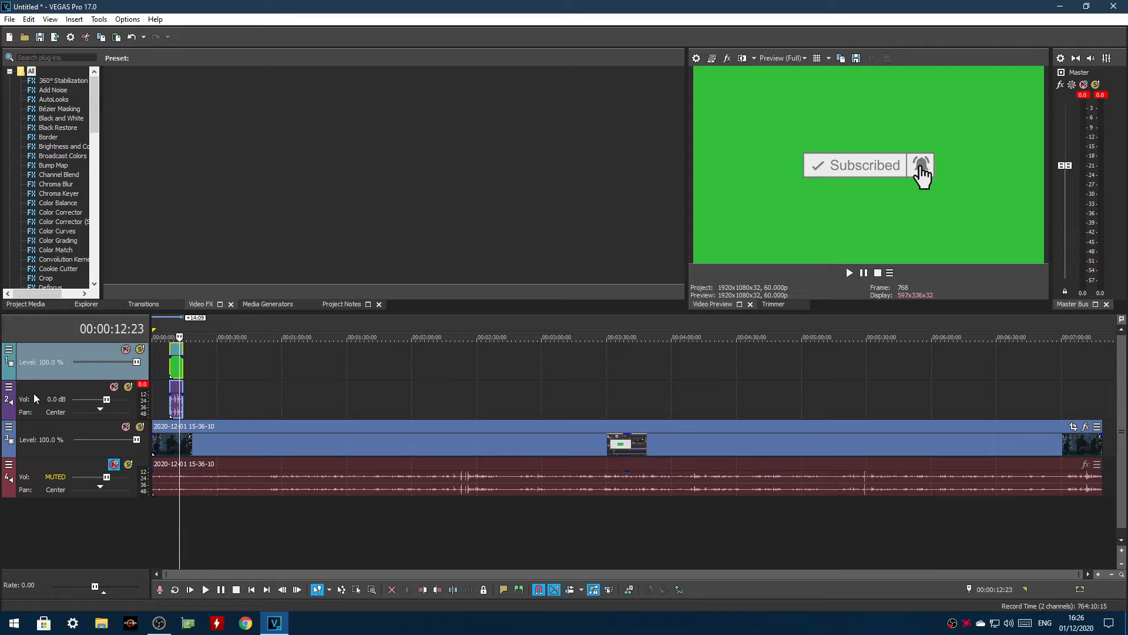
pyautogui.moveTo(106, 399); pyautogui.dragTo(98, 400)
pyautogui.doubleClick(57, 399)
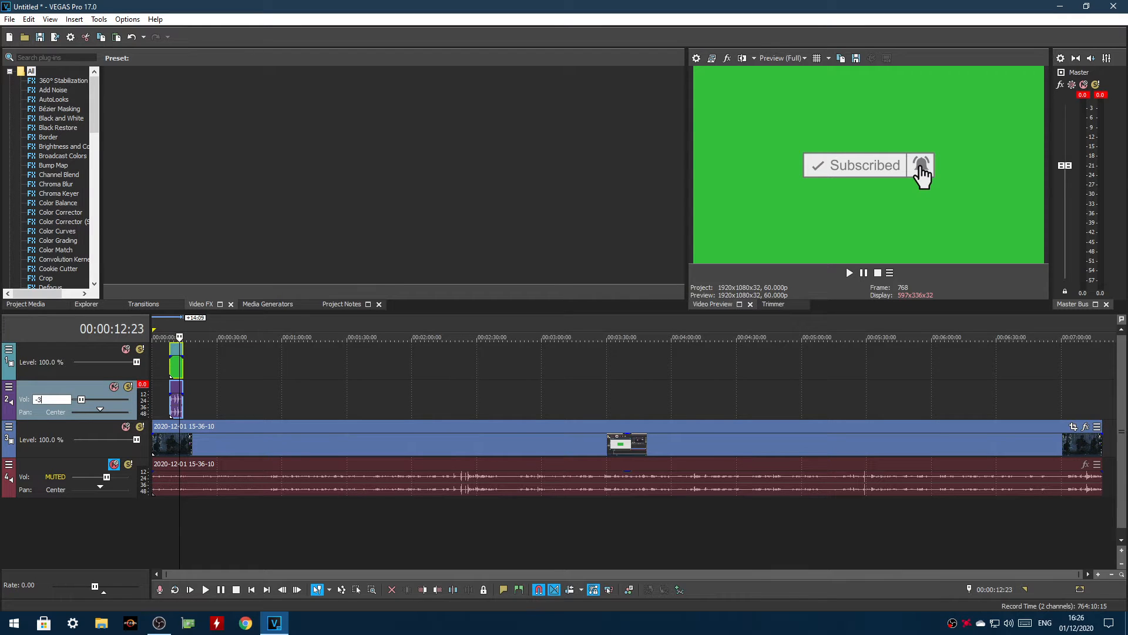
pyautogui.press('Return')
pyautogui.click(165, 339)
pyautogui.click(205, 589)
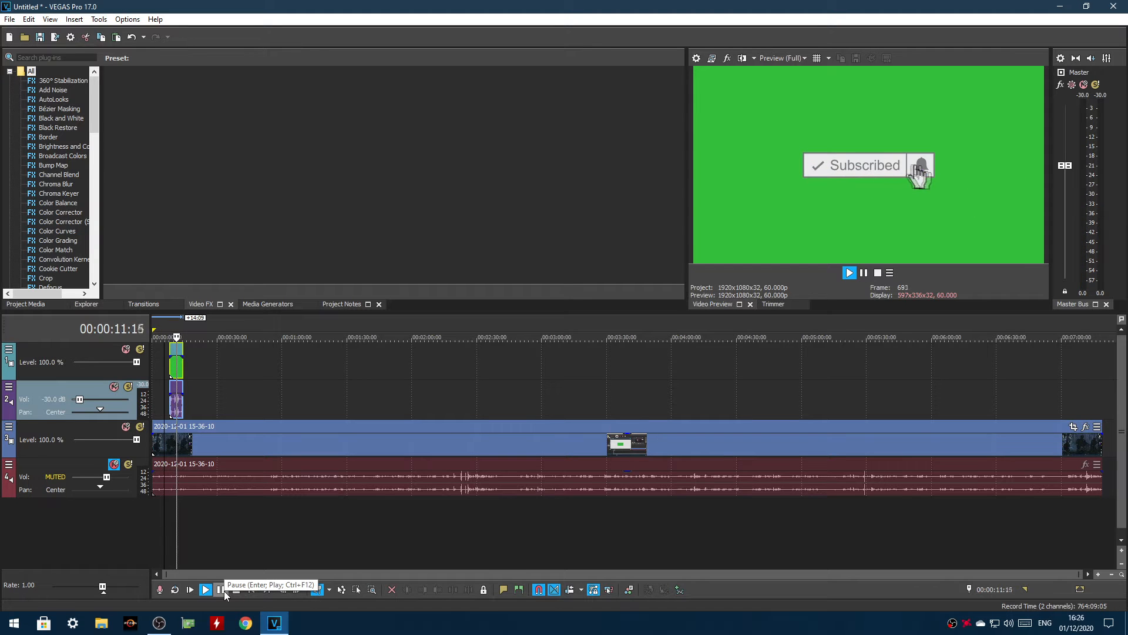
pyautogui.click(223, 590)
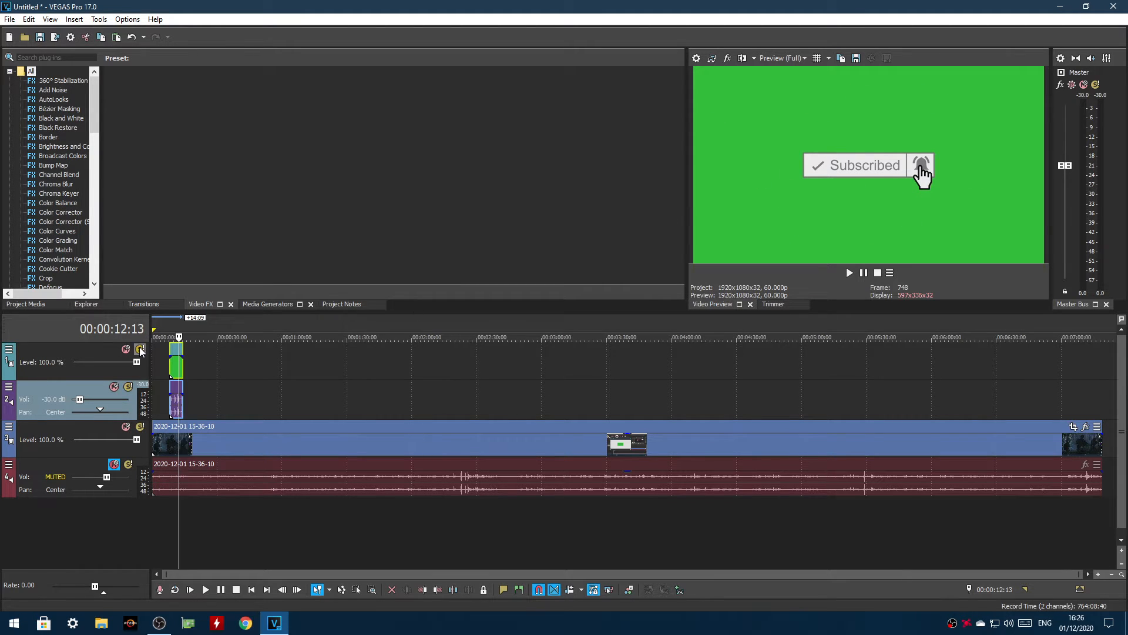
# Shrink the SUBSCRIBE 1 clip with Event Pan/Crop and place it at the lower centre of the video frame
pyautogui.click(174, 367)
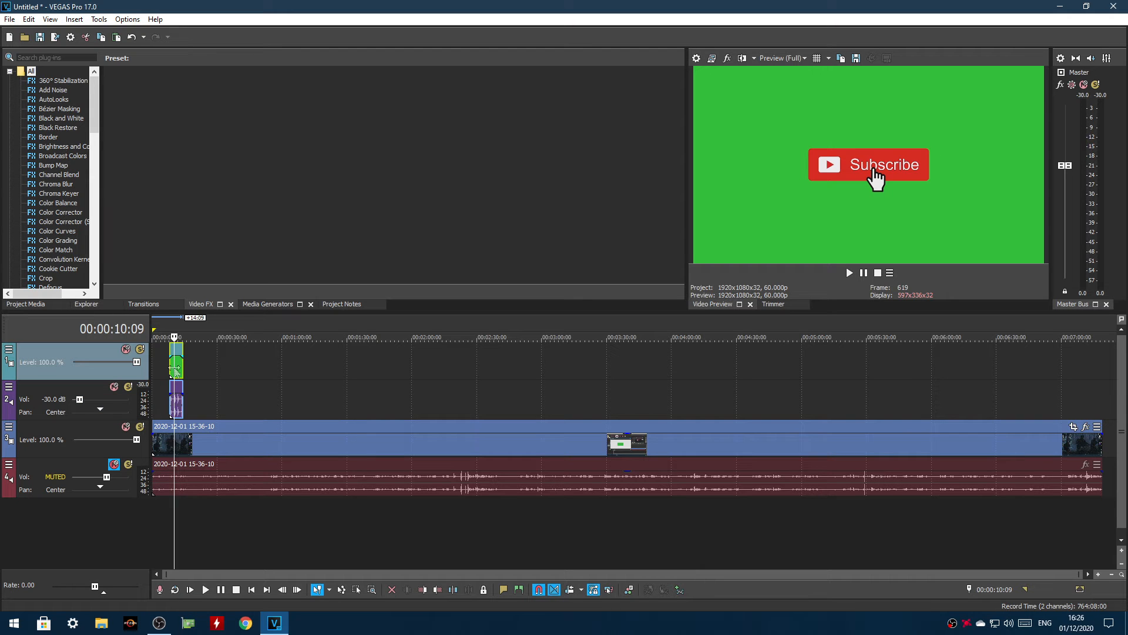
pyautogui.rightClick(178, 367)
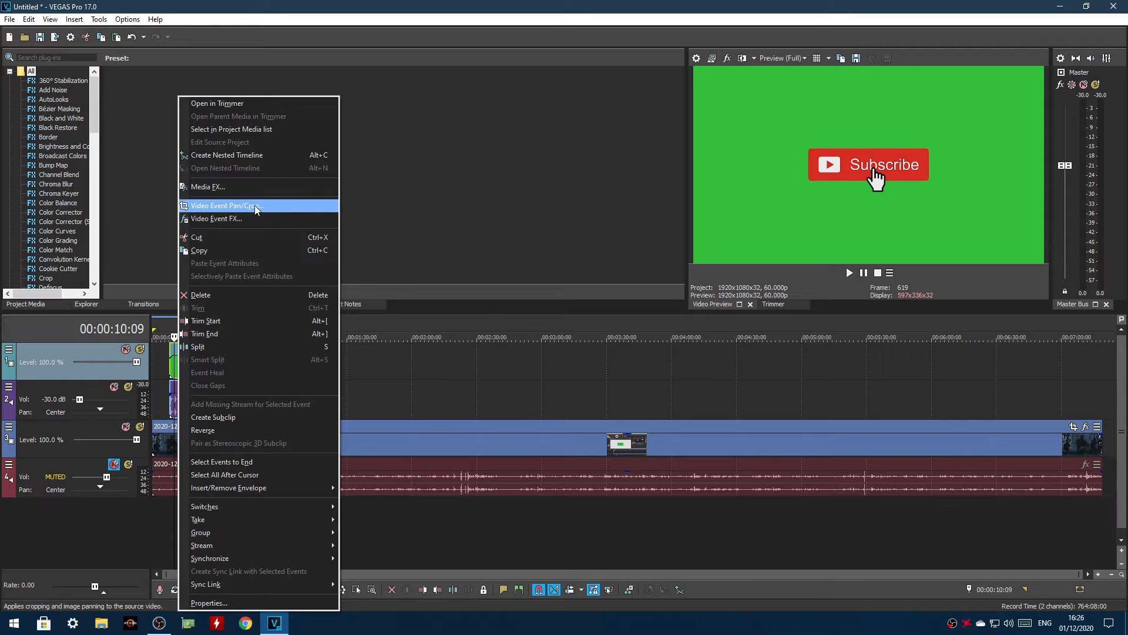
pyautogui.click(278, 219)
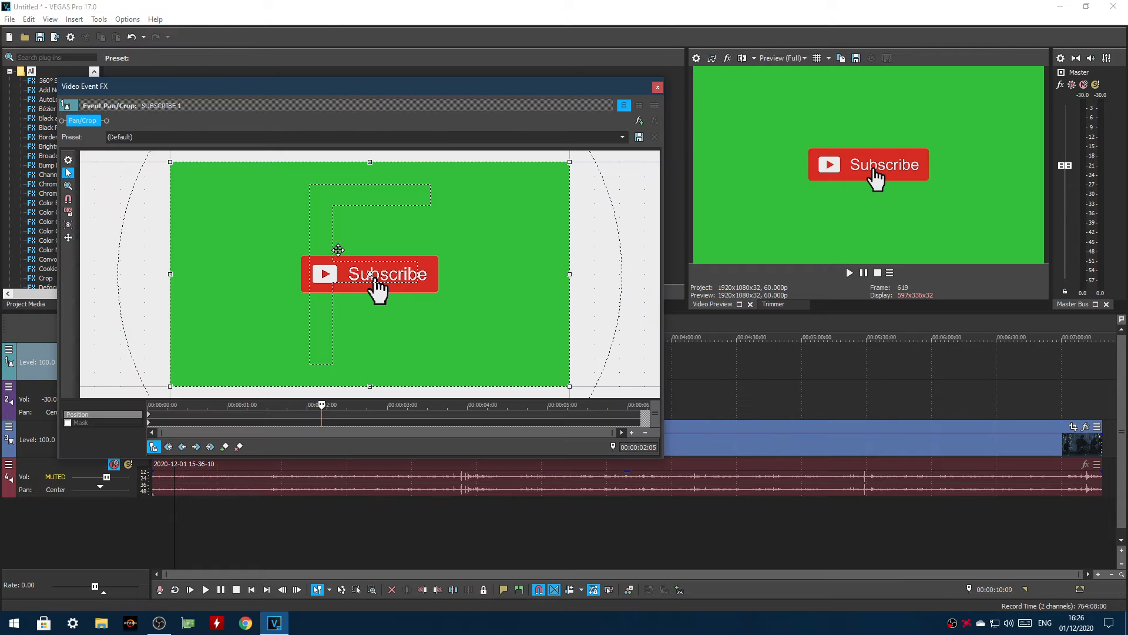
pyautogui.scroll(-4, 385, 235)
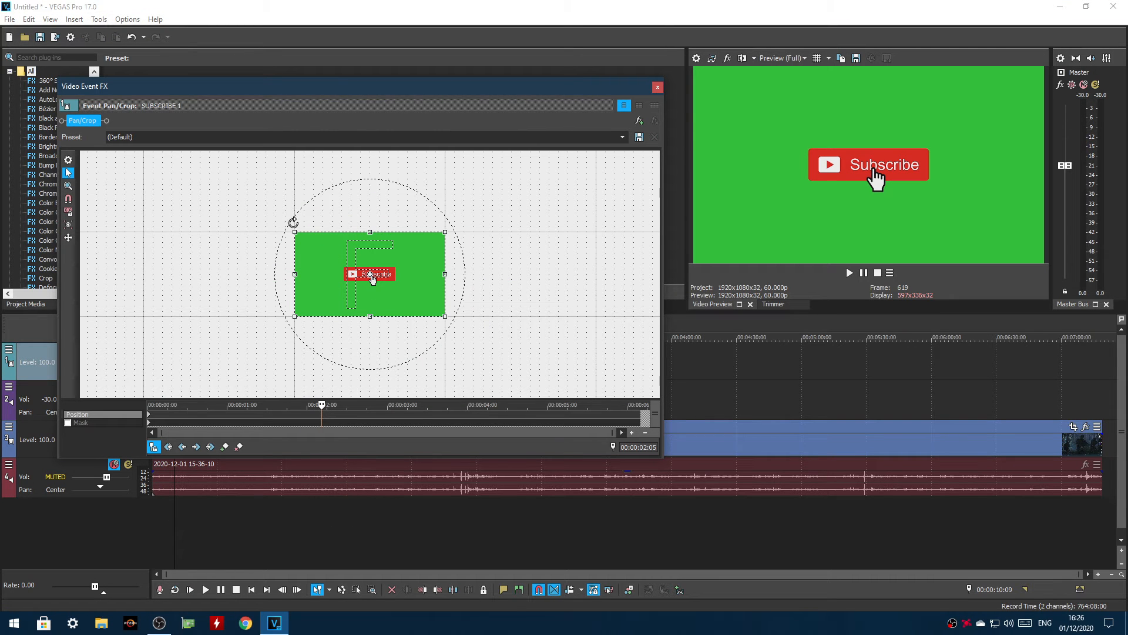
pyautogui.moveTo(294, 230); pyautogui.dragTo(218, 162)
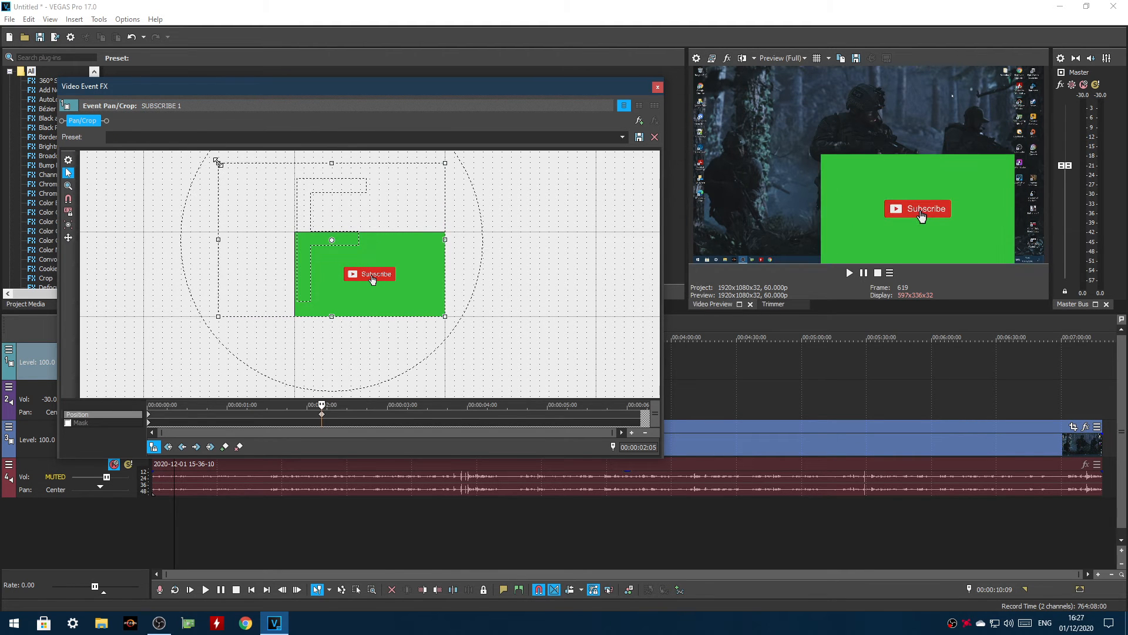
pyautogui.moveTo(308, 250); pyautogui.dragTo(341, 239)
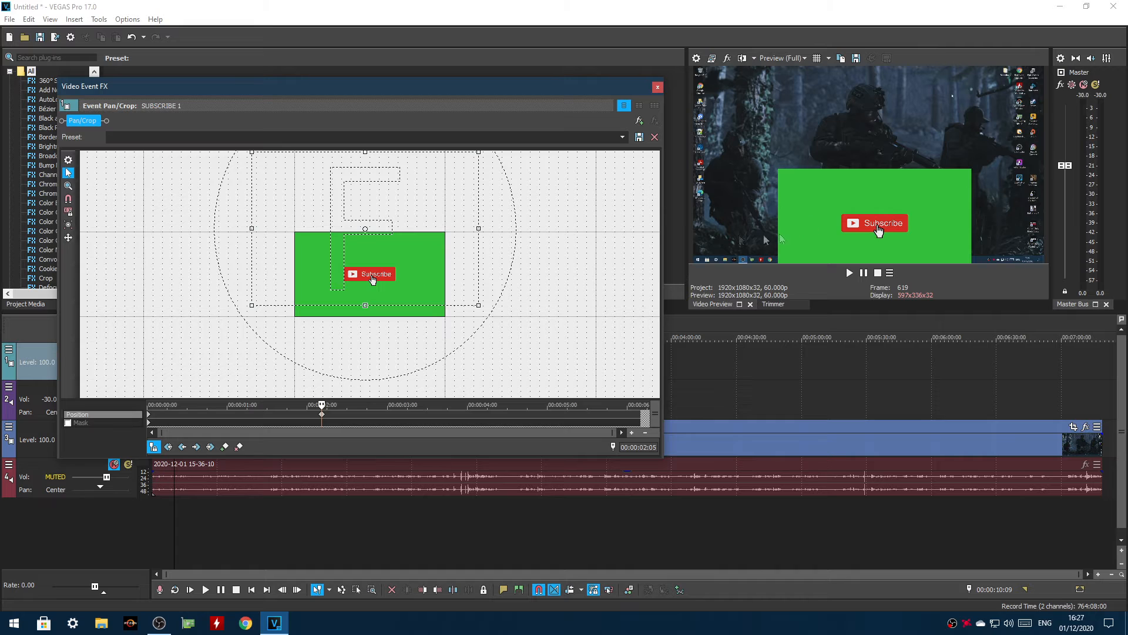
pyautogui.click(658, 87)
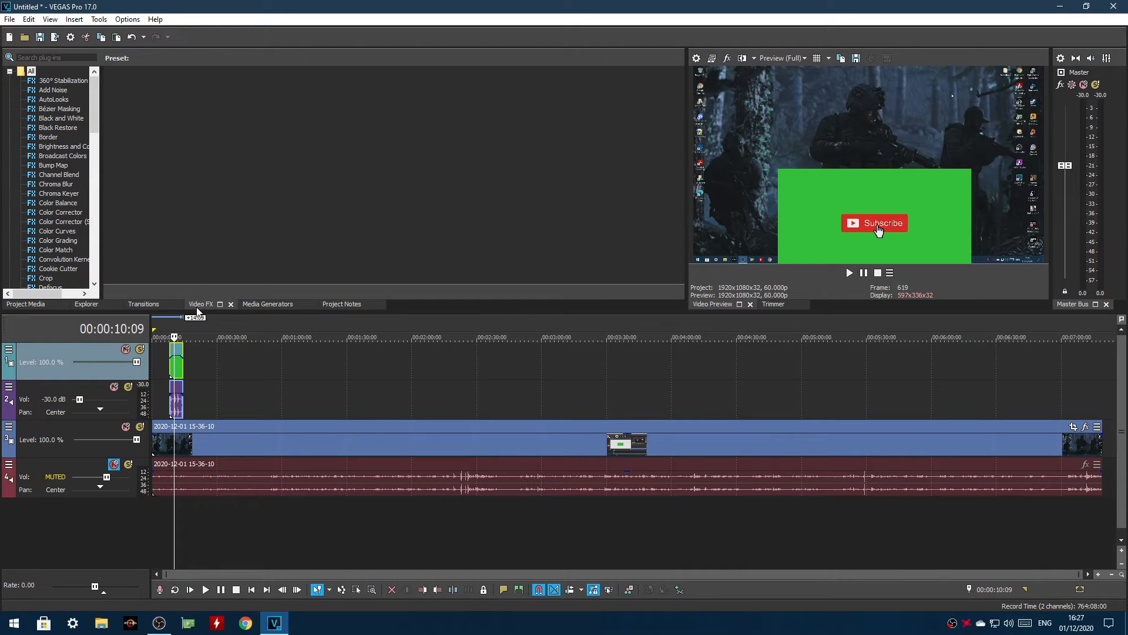
# Apply the Chroma Keyer effect's Green Screen preset to the SUBSCRIBE 1 clip and play back the result
pyautogui.click(36, 58)
pyautogui.write('k')
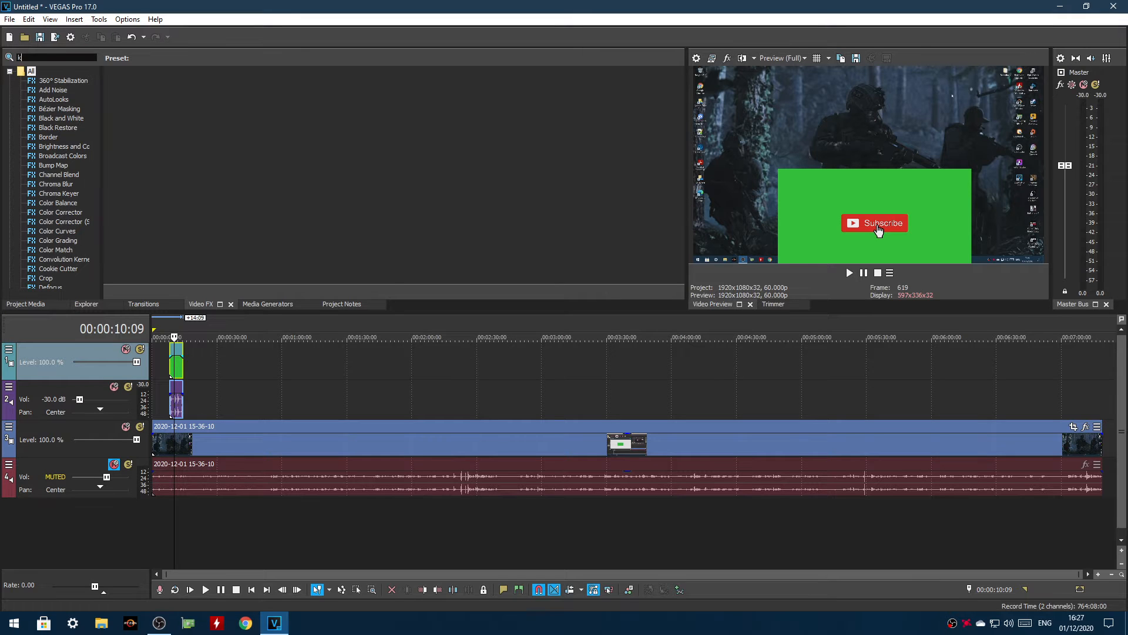
pyautogui.write('ey')
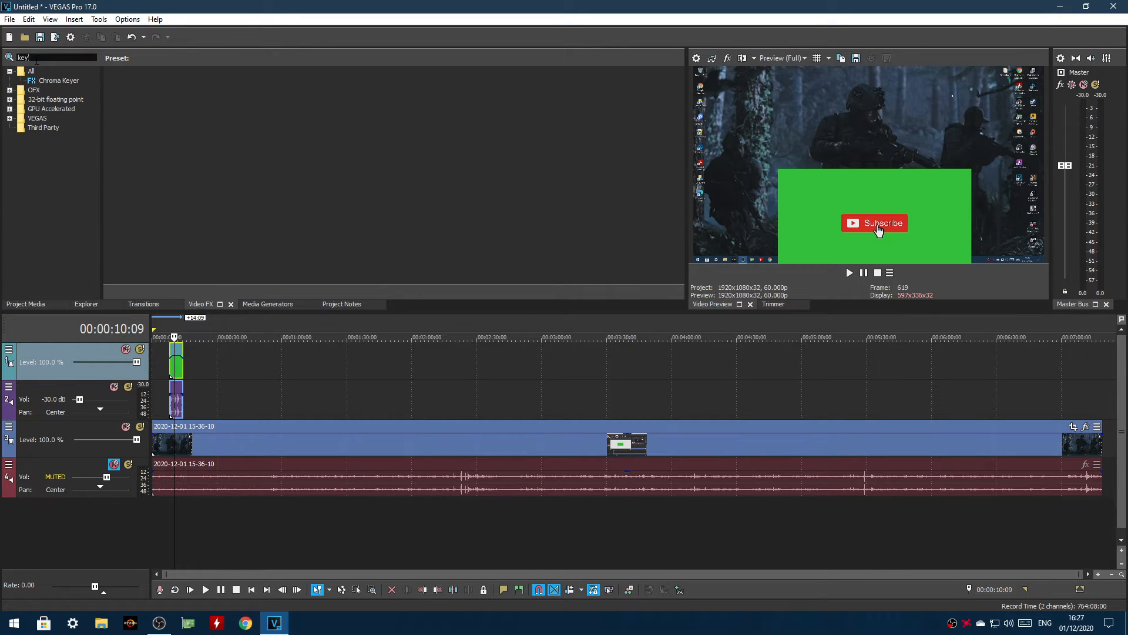
pyautogui.click(53, 80)
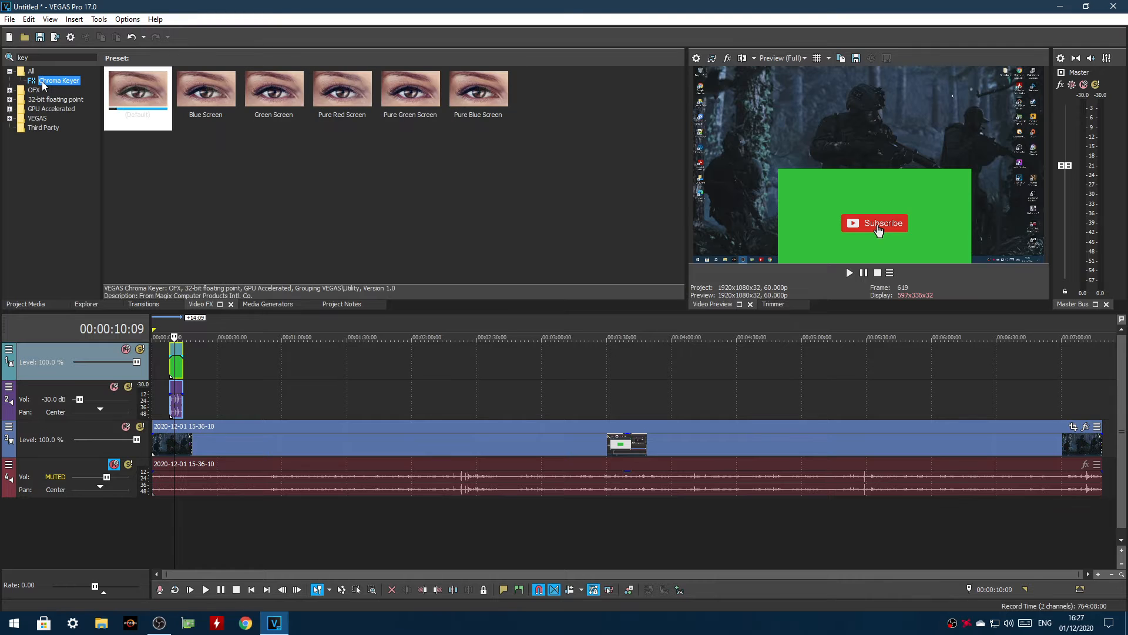
pyautogui.click(275, 99)
pyautogui.moveTo(211, 290); pyautogui.dragTo(174, 368)
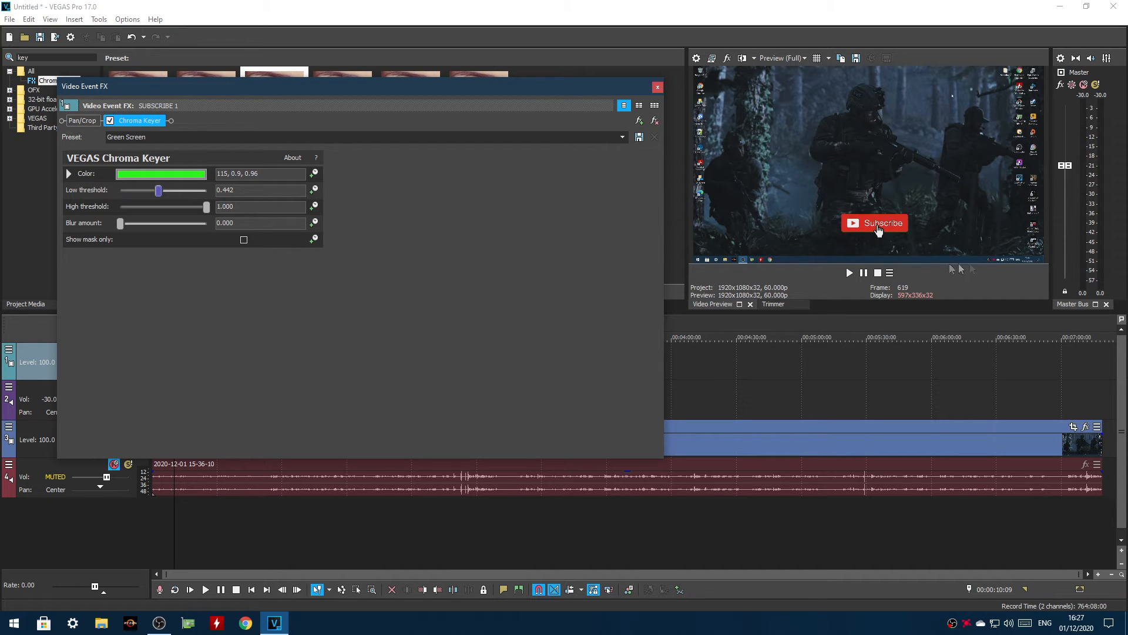
pyautogui.click(658, 87)
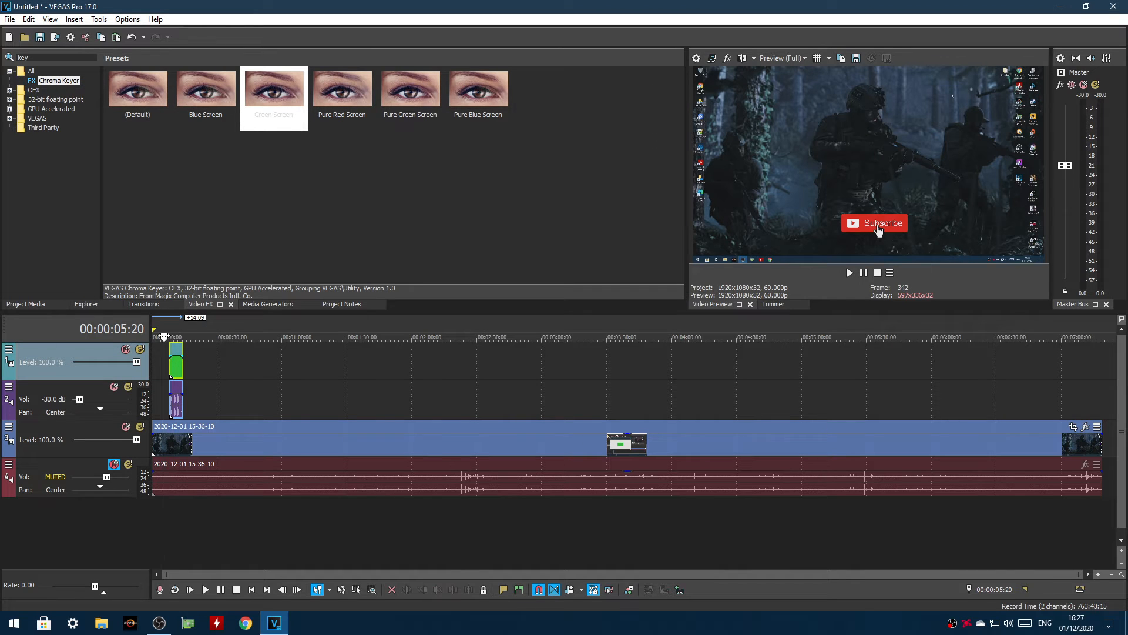
pyautogui.click(205, 589)
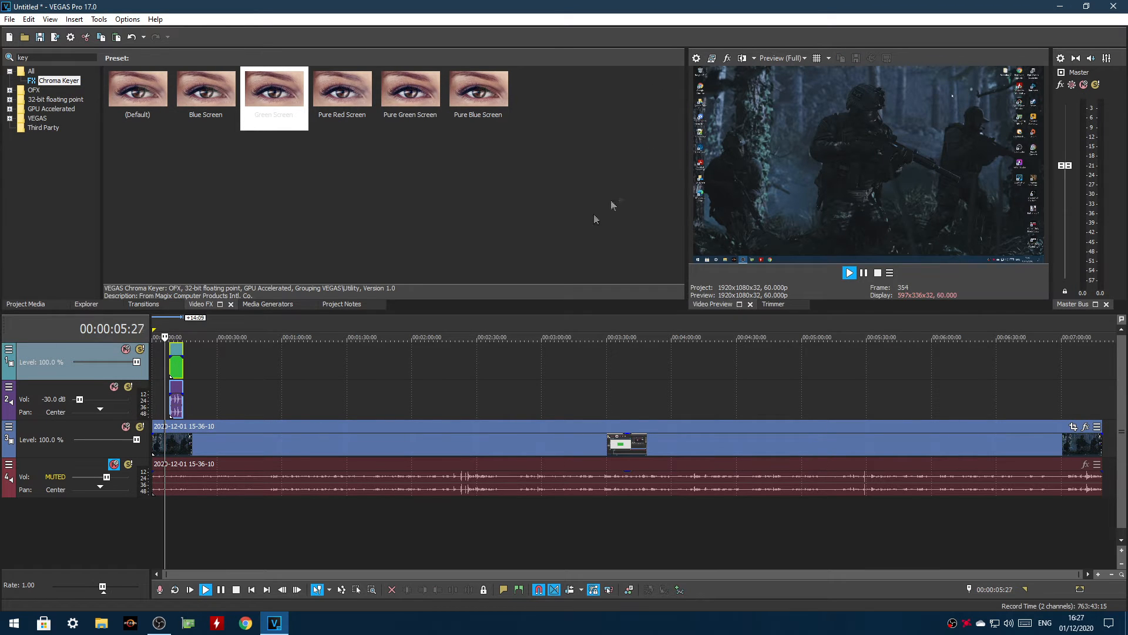
pyautogui.click(876, 268)
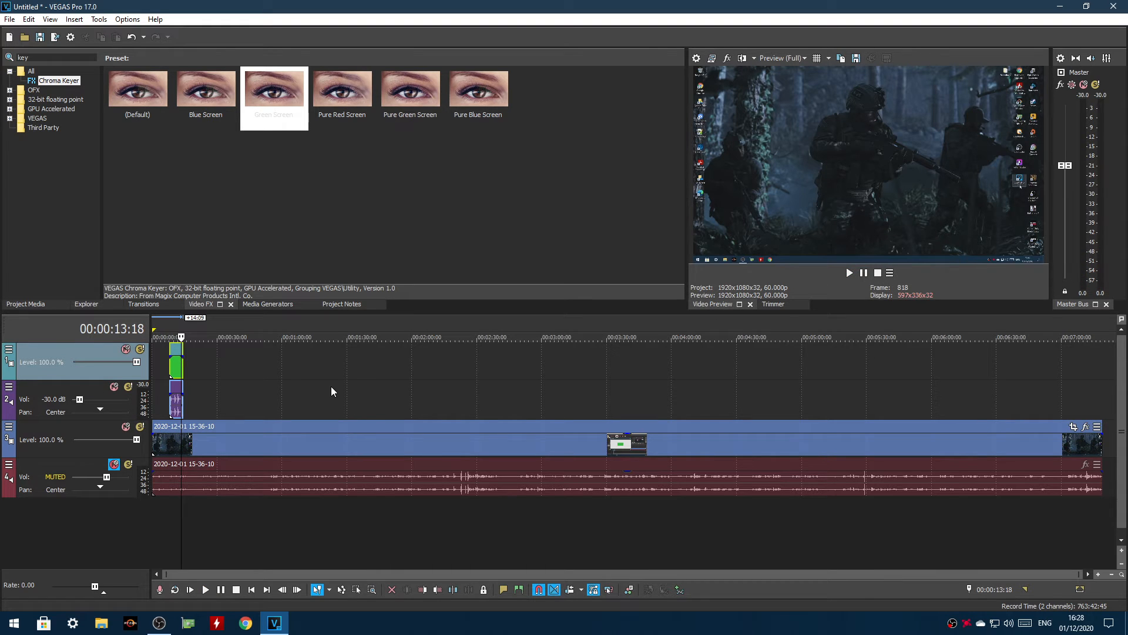
# Add the Animated Youtube Like Button green screen overlay clip to the top video track at 00:00:34:13
pyautogui.click(226, 365)
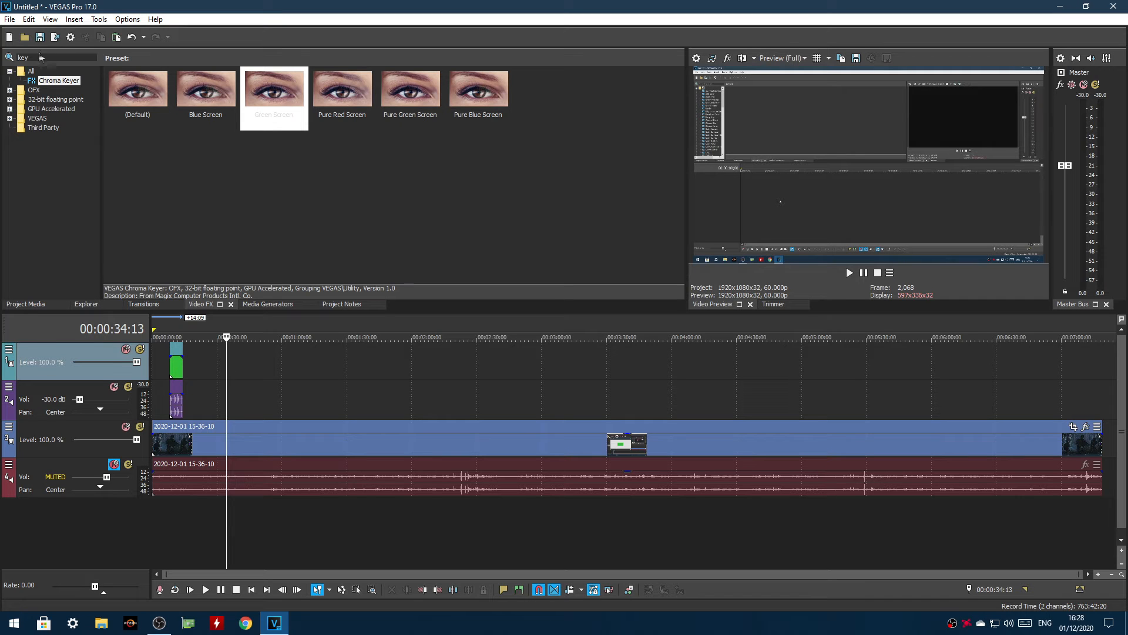
pyautogui.click(25, 37)
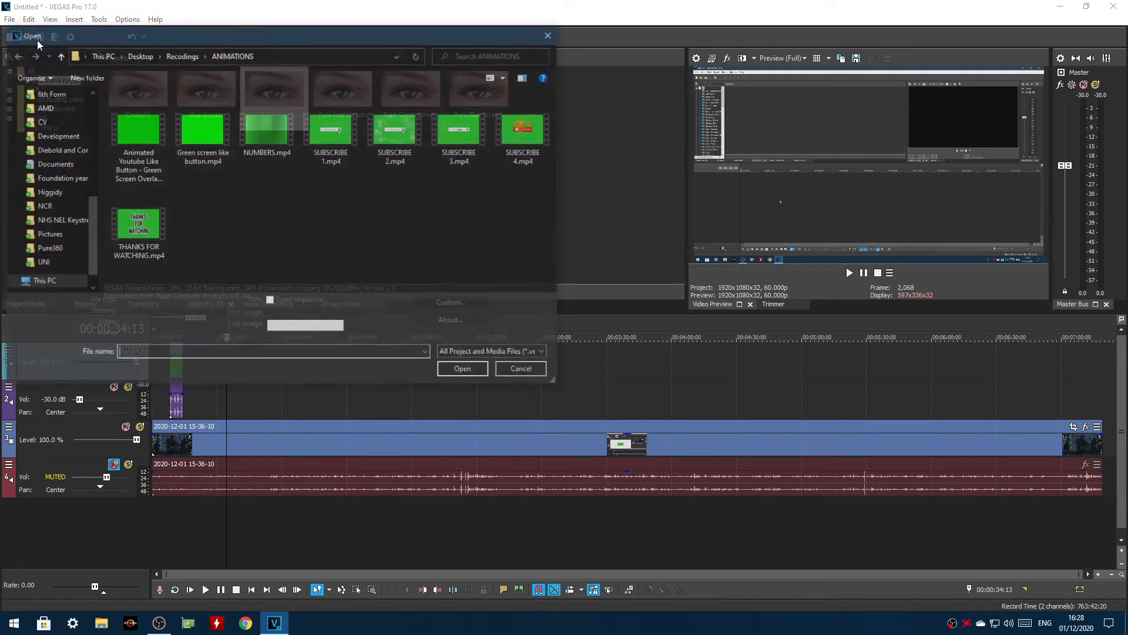
pyautogui.doubleClick(147, 139)
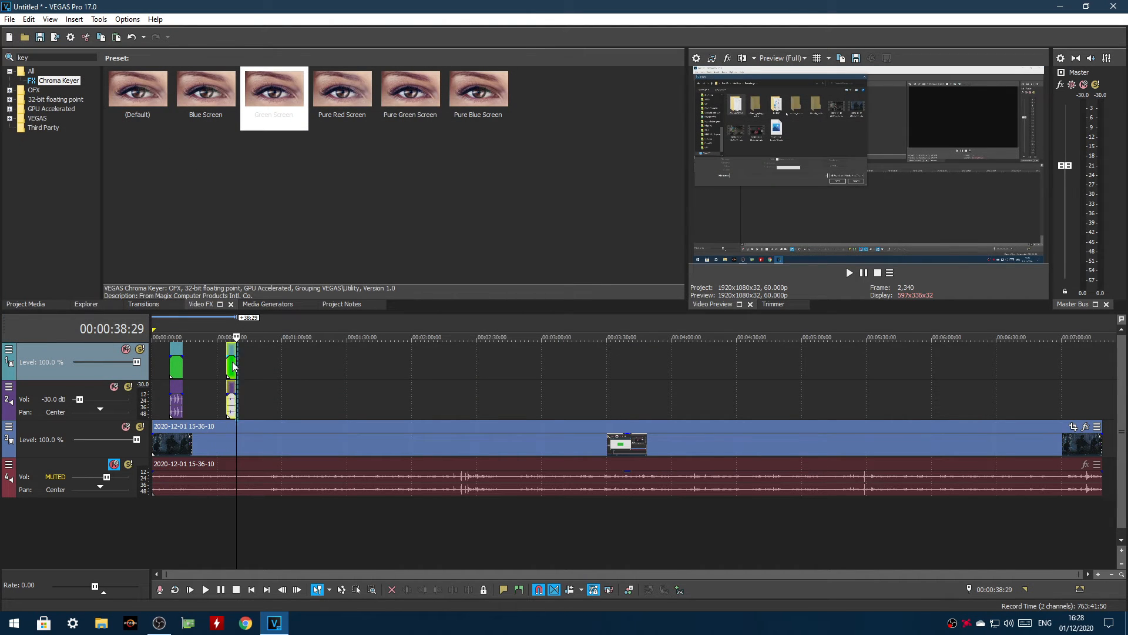
# Preview the like button animation from its start and pause at 00:00:36:08, where the full button shows
pyautogui.click(232, 364)
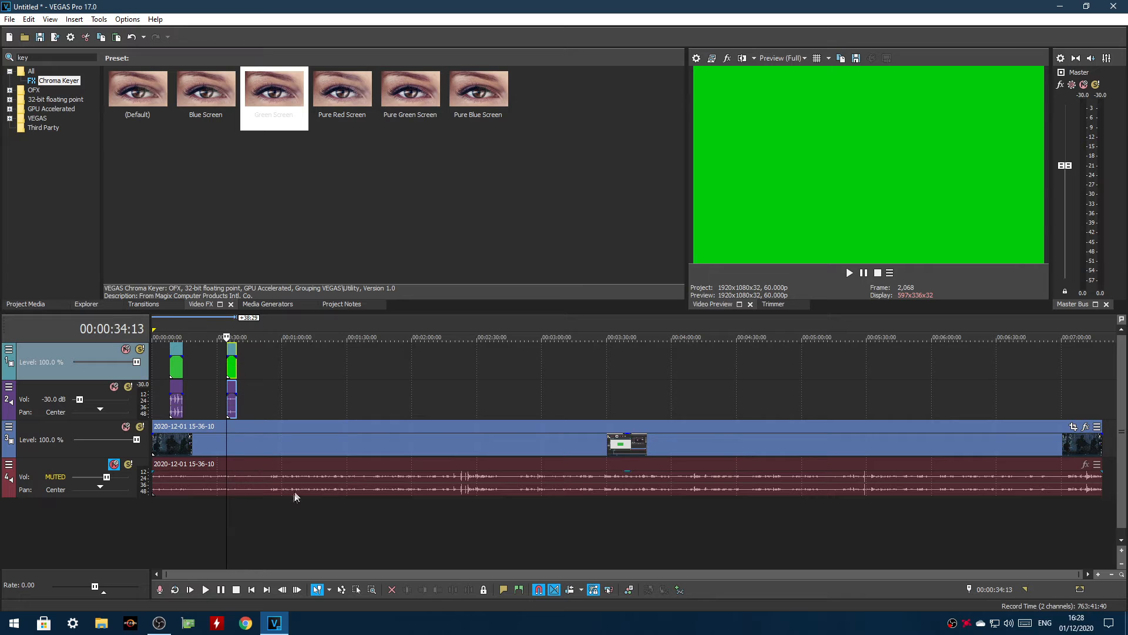
pyautogui.click(206, 589)
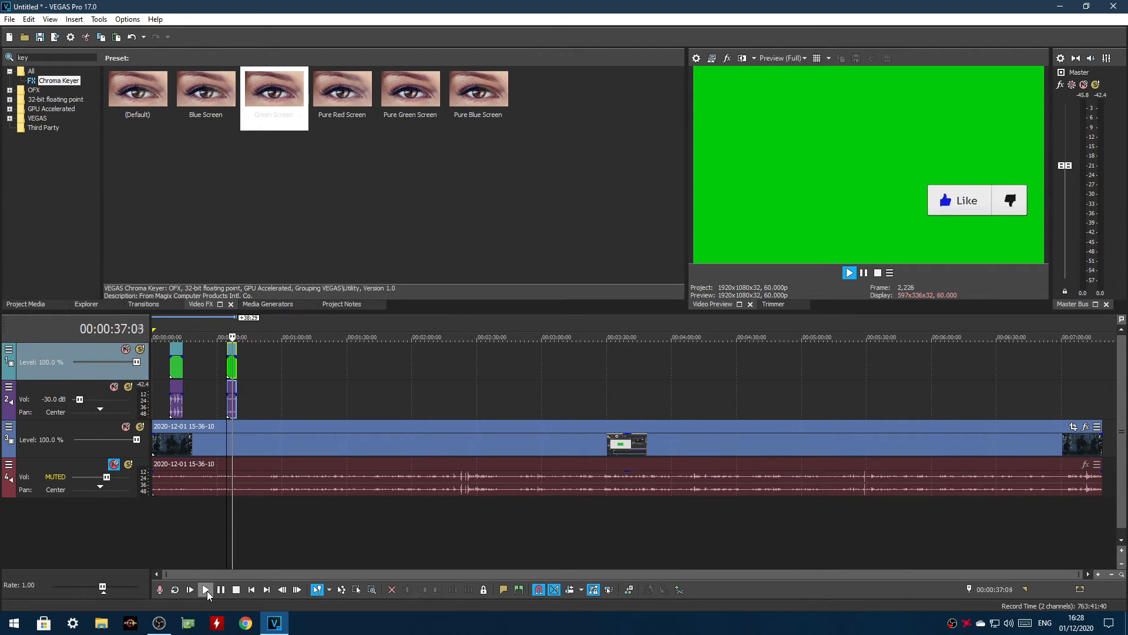
pyautogui.click(221, 590)
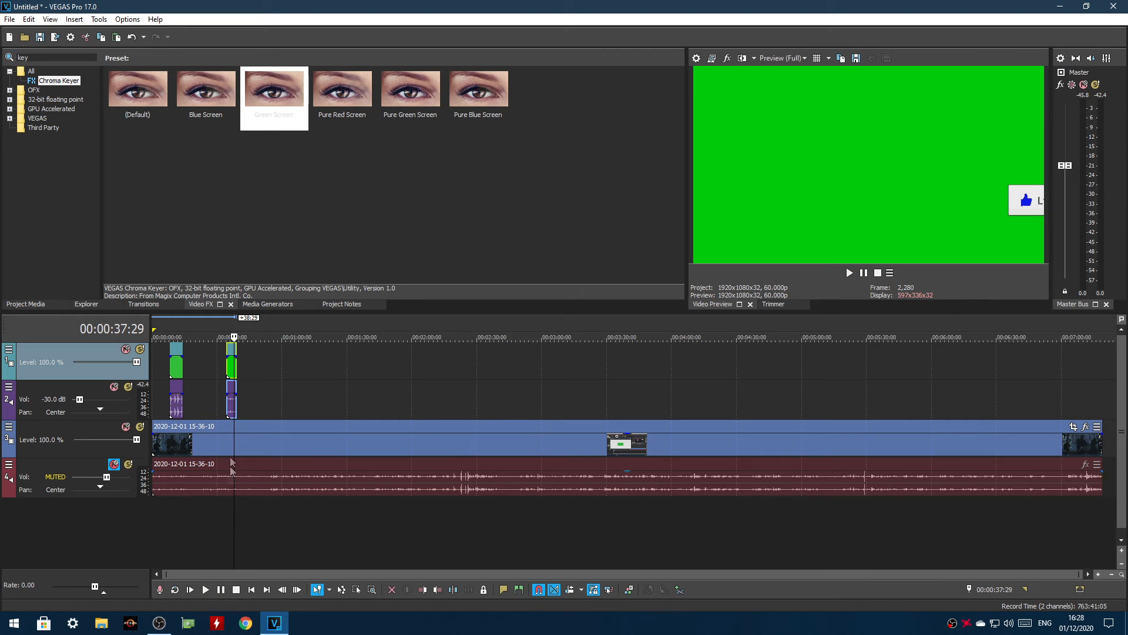
pyautogui.click(229, 351)
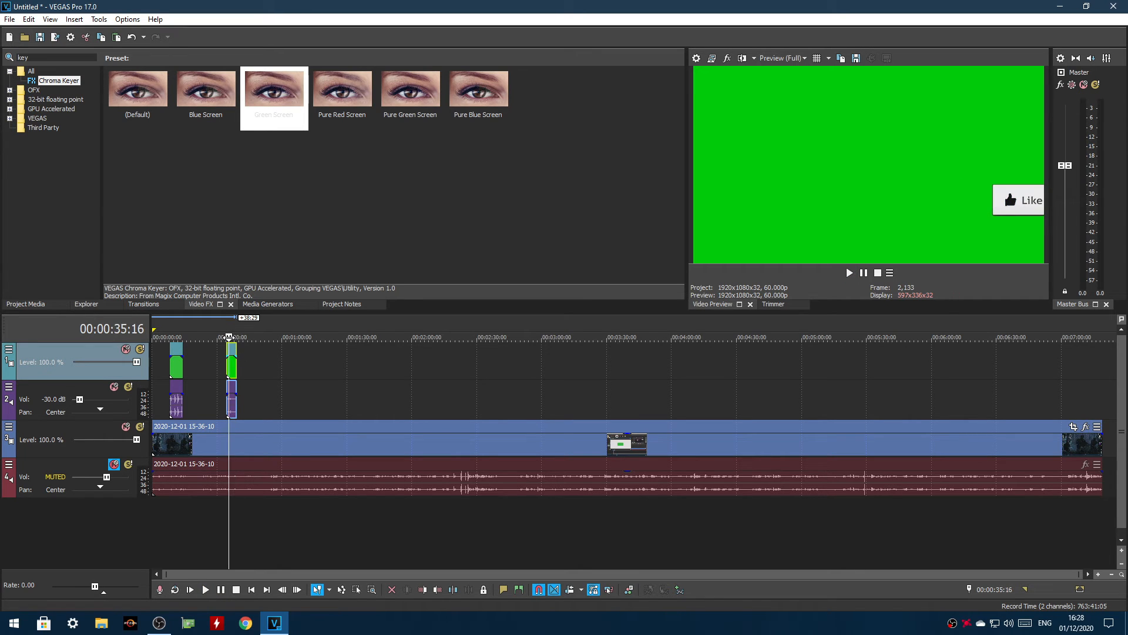
pyautogui.click(205, 590)
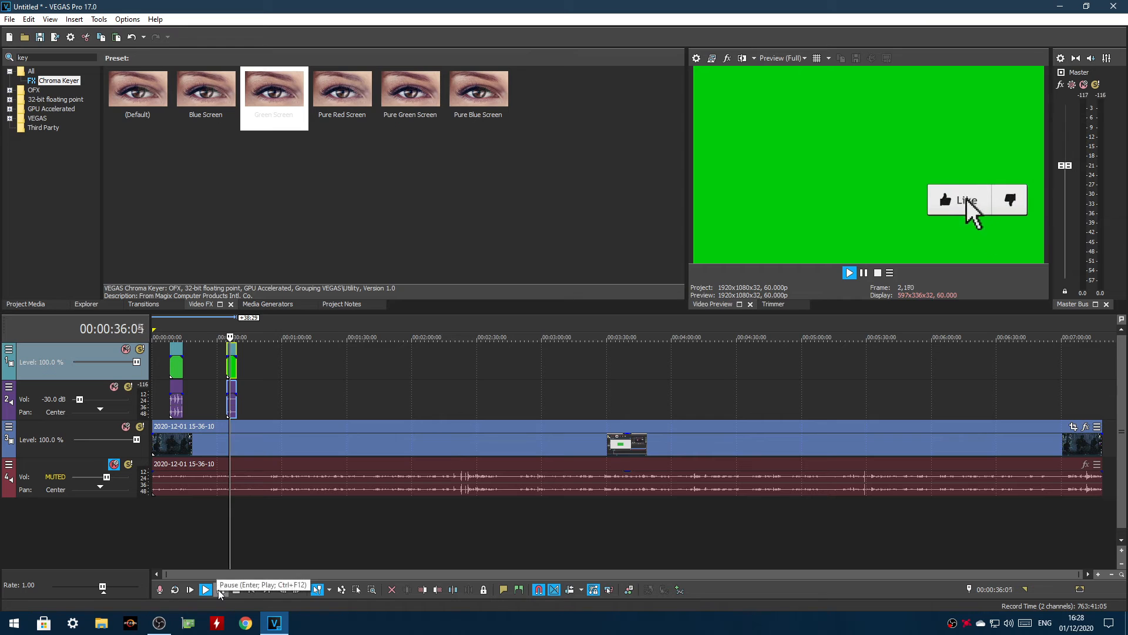
pyautogui.click(221, 589)
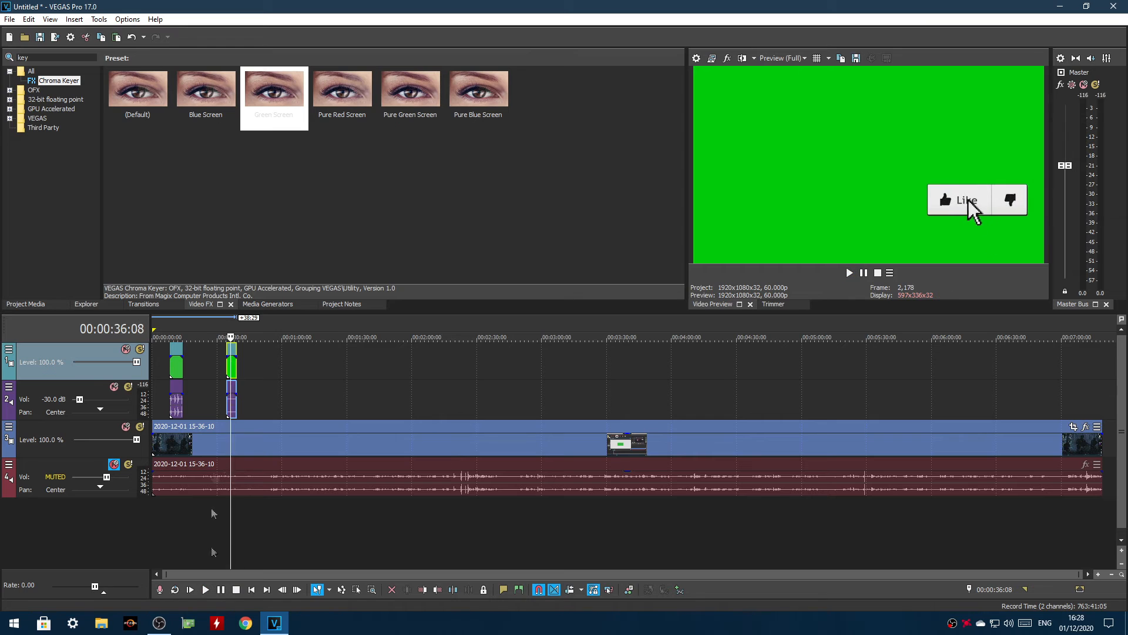
# Shrink the like button clip with Event Pan/Crop and place it in the lower-right part of the video frame
pyautogui.rightClick(231, 374)
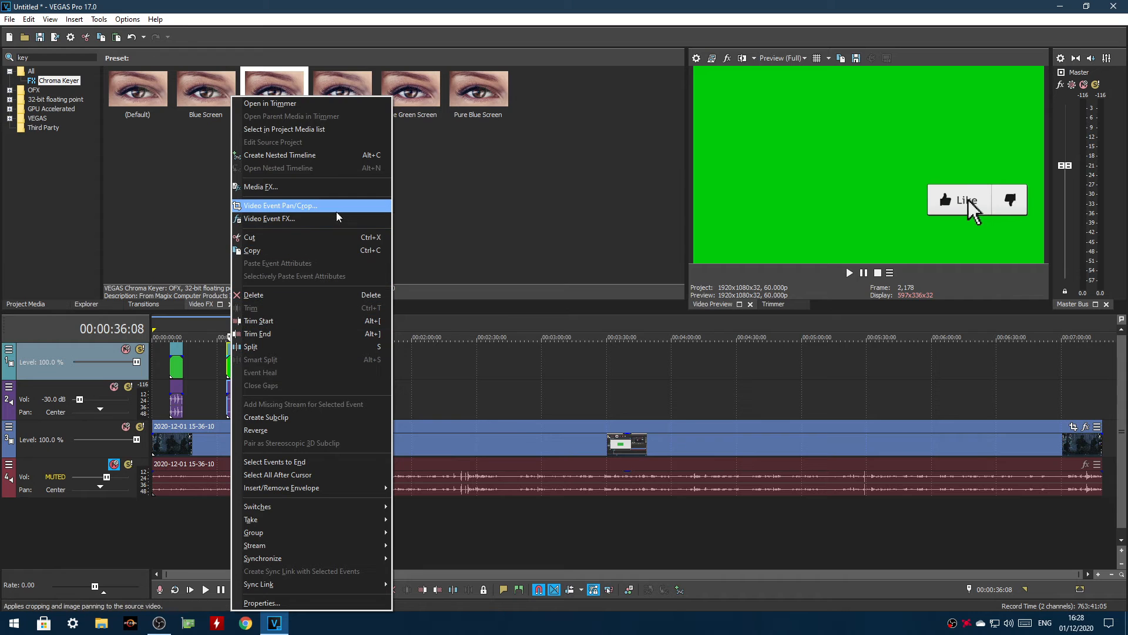
pyautogui.click(295, 210)
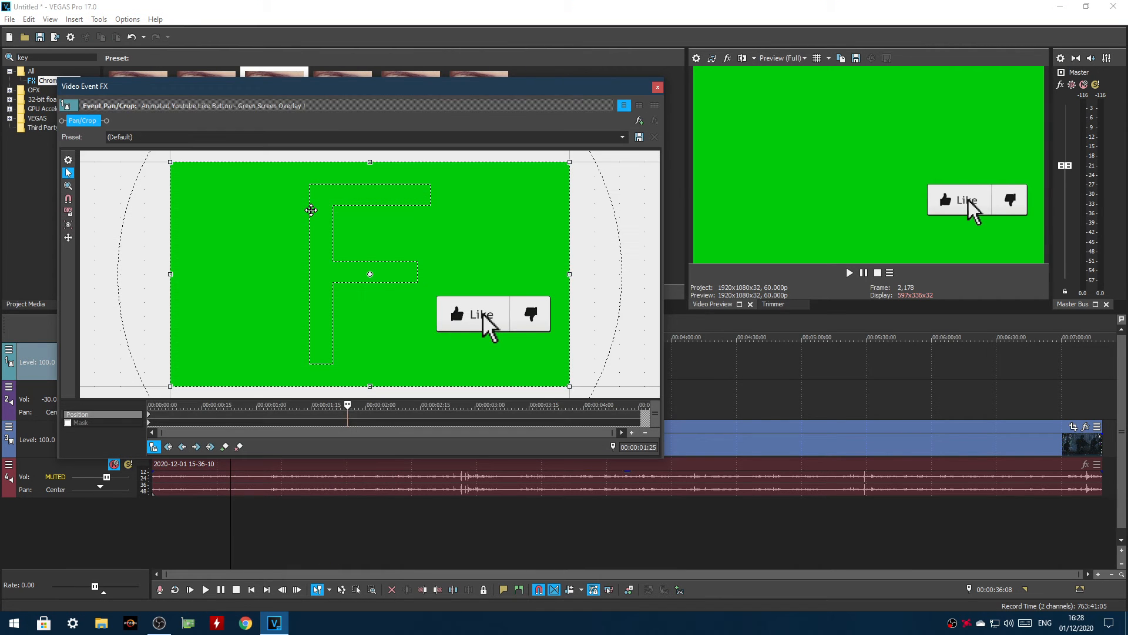
pyautogui.scroll(-4, 311, 209)
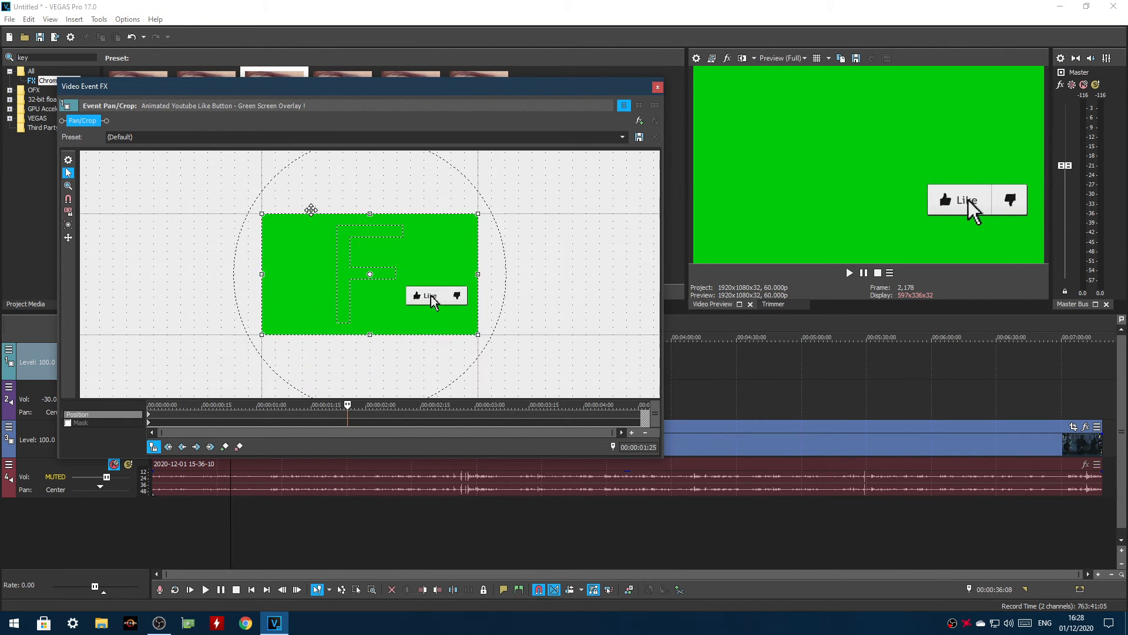
pyautogui.moveTo(269, 215); pyautogui.dragTo(164, 165)
pyautogui.moveTo(314, 292); pyautogui.dragTo(347, 285)
pyautogui.moveTo(197, 158); pyautogui.dragTo(174, 154)
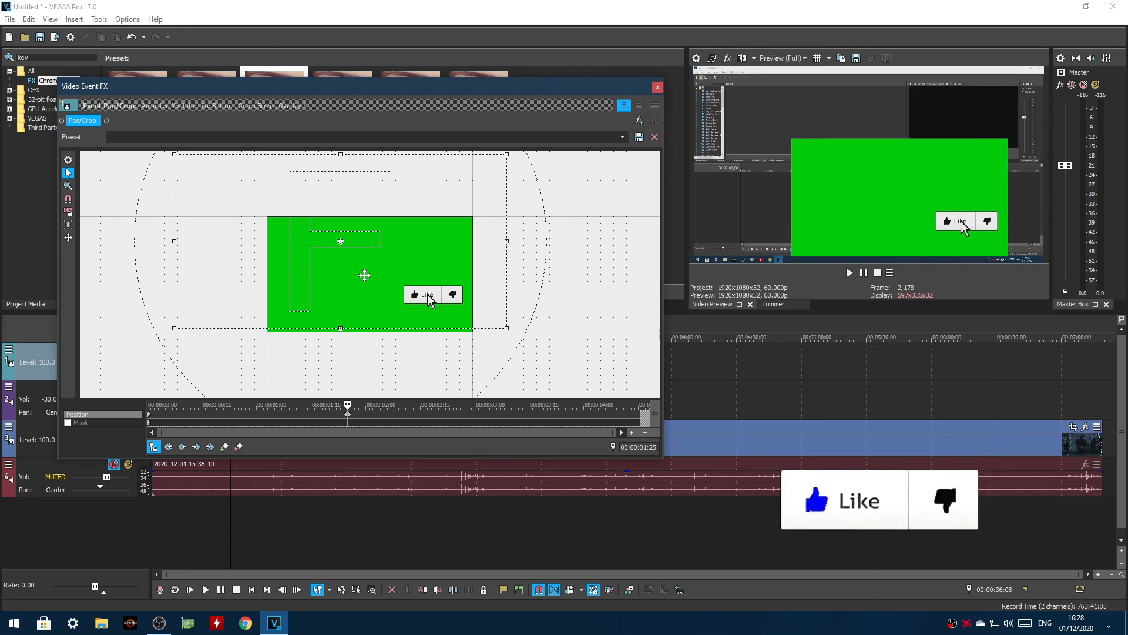
pyautogui.click(658, 87)
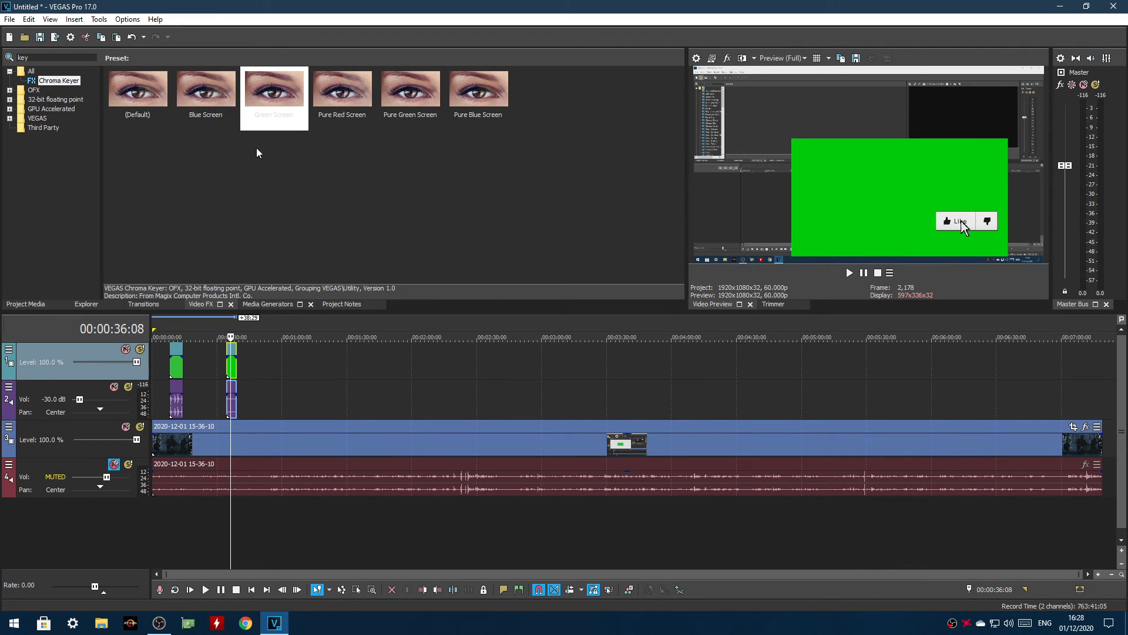
# Apply the Chroma Keyer effect's Green Screen preset to the like button clip and set its low threshold to 0.429
pyautogui.click(276, 93)
pyautogui.moveTo(276, 92); pyautogui.dragTo(241, 353)
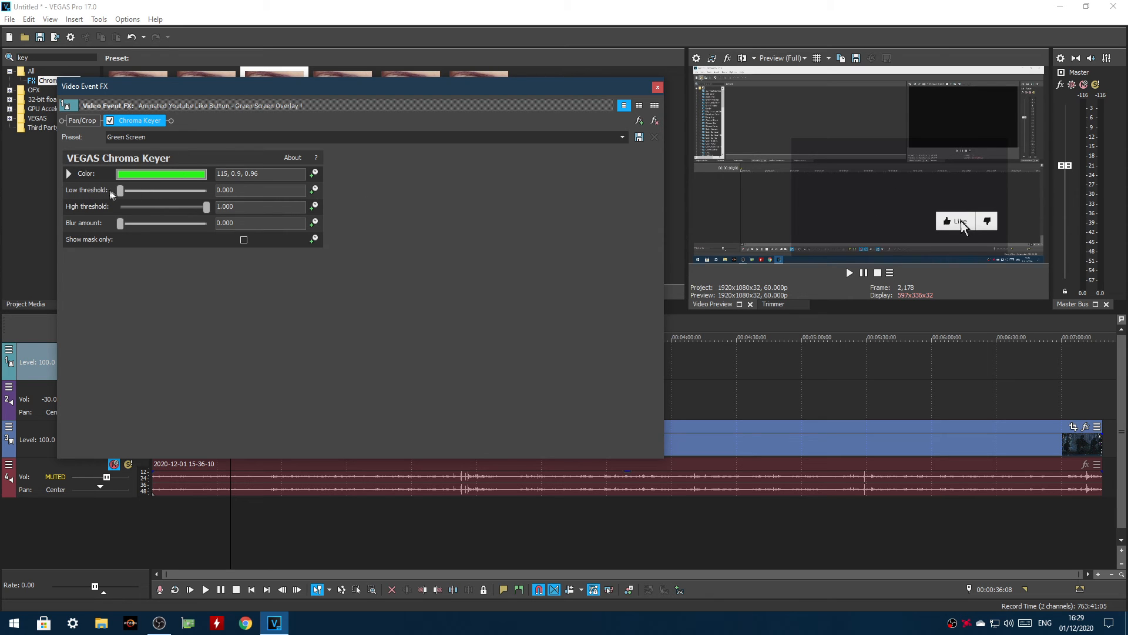
pyautogui.moveTo(123, 197); pyautogui.dragTo(159, 194)
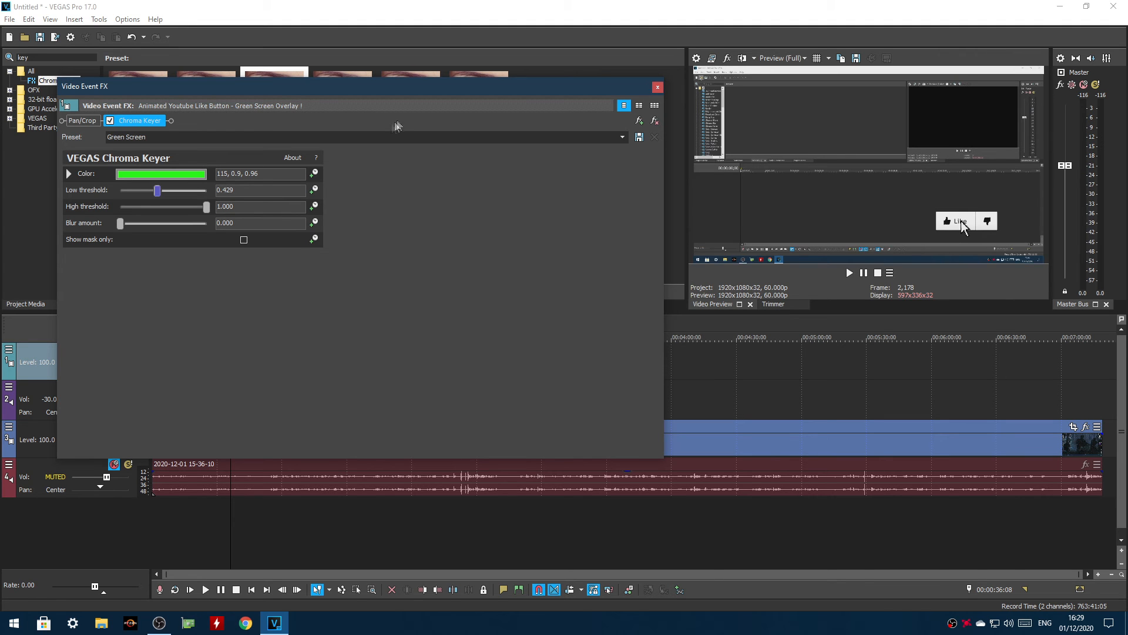
pyautogui.click(658, 88)
# Move the like button clip earlier to just after the SUBSCRIBE 1 clip and play back both overlays from 00:00:05:28
pyautogui.moveTo(225, 339); pyautogui.dragTo(165, 338)
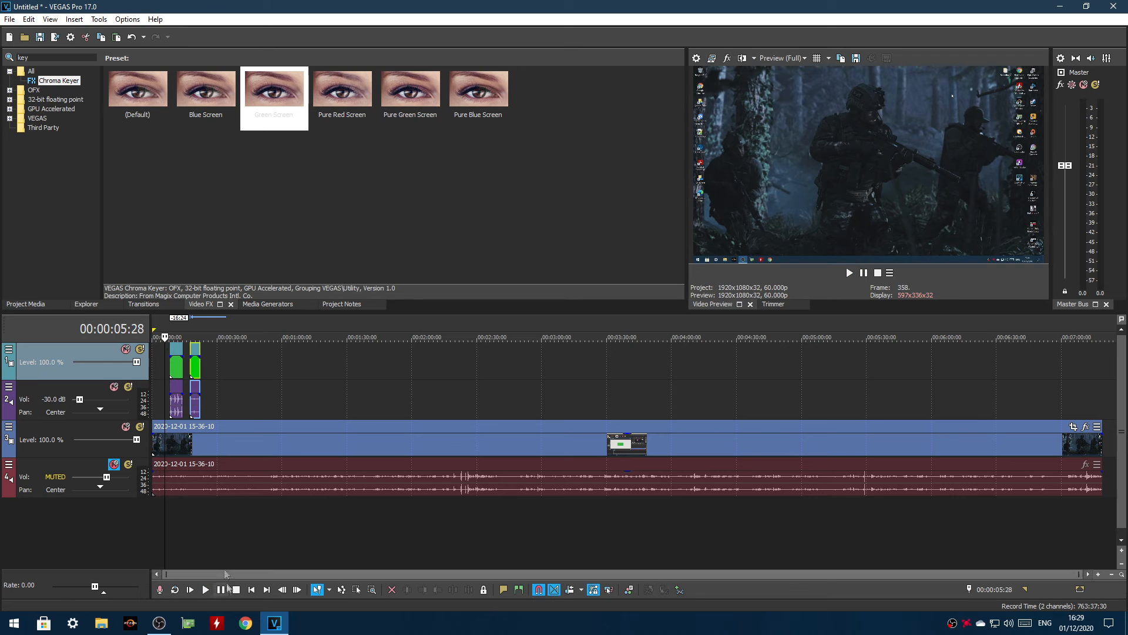
pyautogui.click(205, 589)
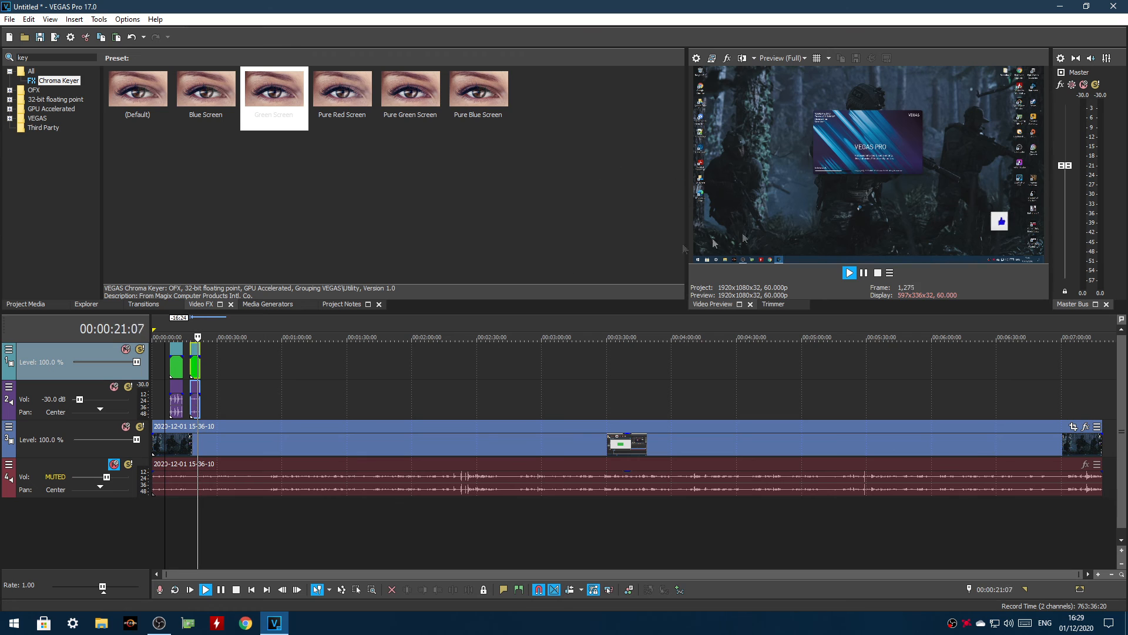
pyautogui.click(221, 590)
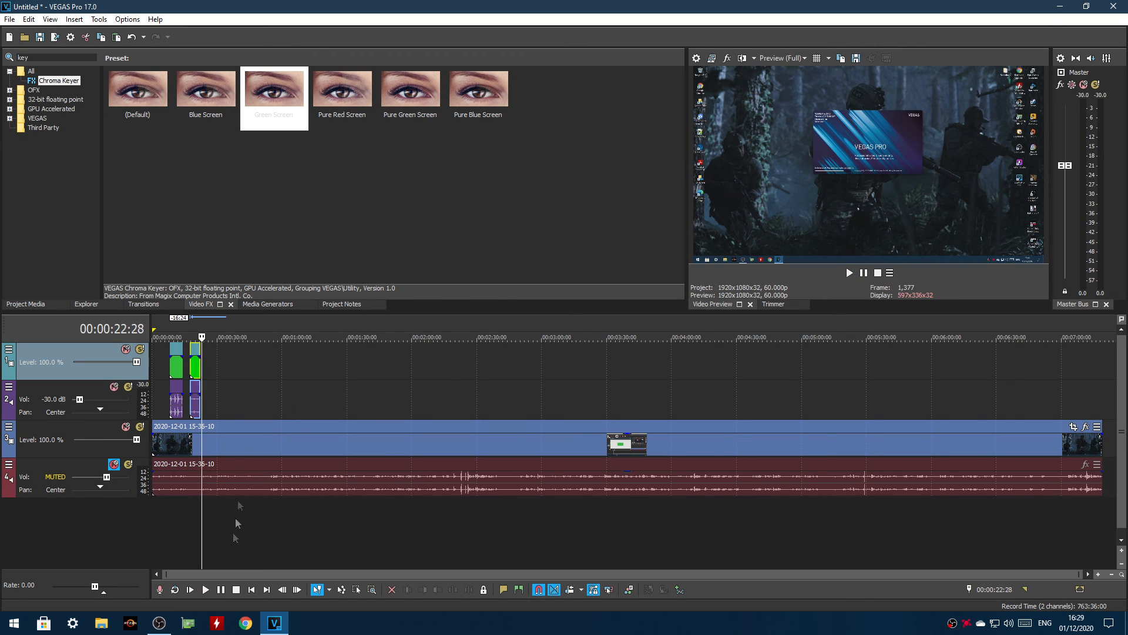